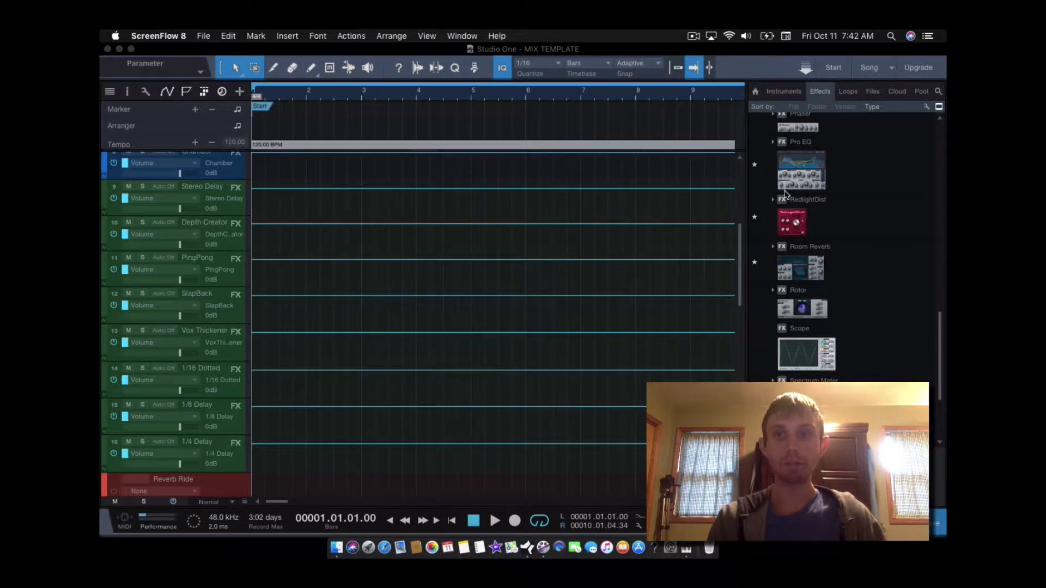
Step: Insert Pro EQ on the reference track and, during playback, boost its LF band about 19.8 dB at 133 Hz with Q about 11
left_click_drag(804, 175, 551, 161)
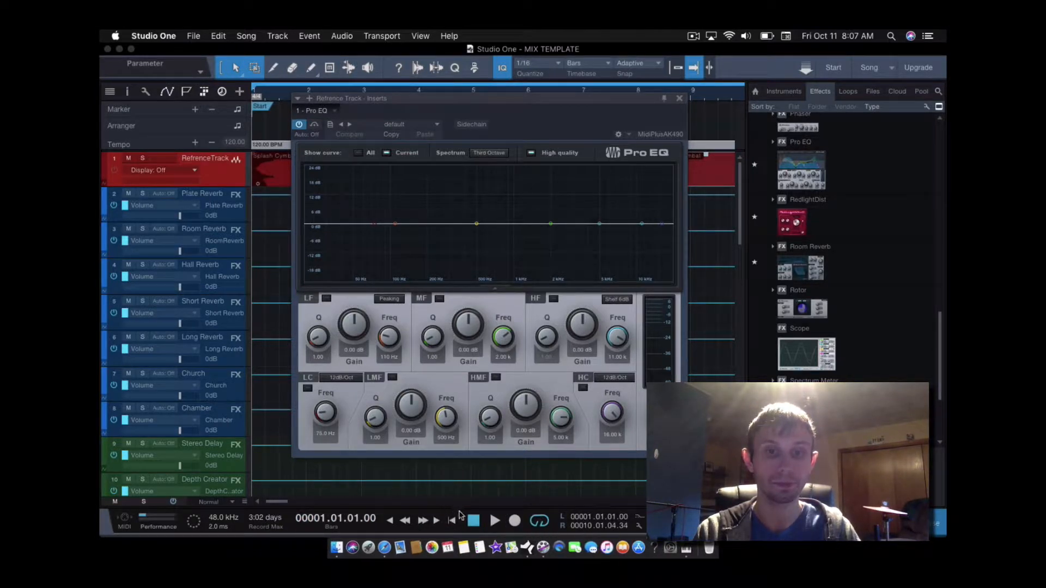
left_click(500, 521)
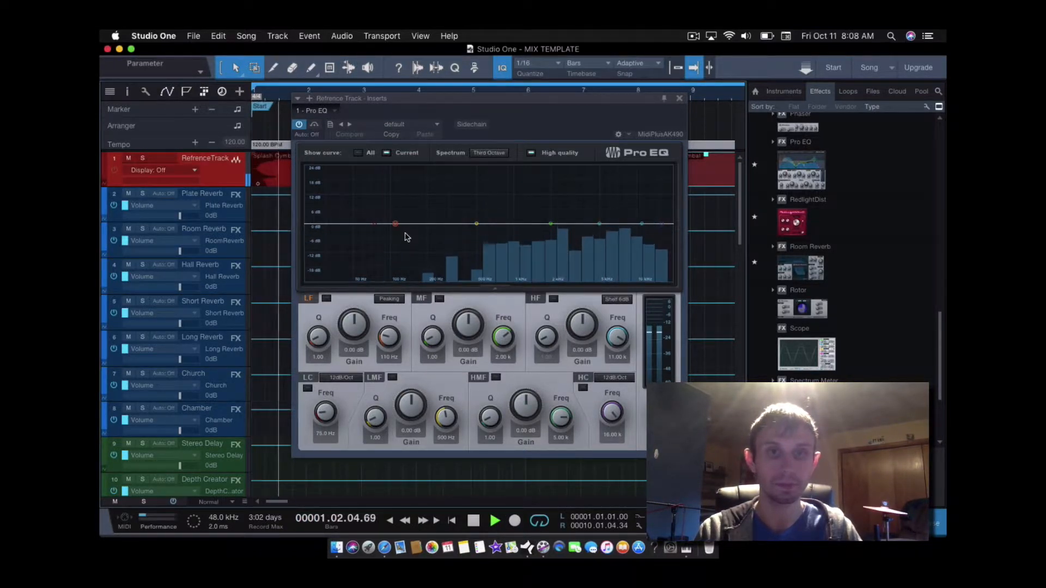
left_click_drag(396, 225, 404, 198)
left_click_drag(318, 337, 331, 305)
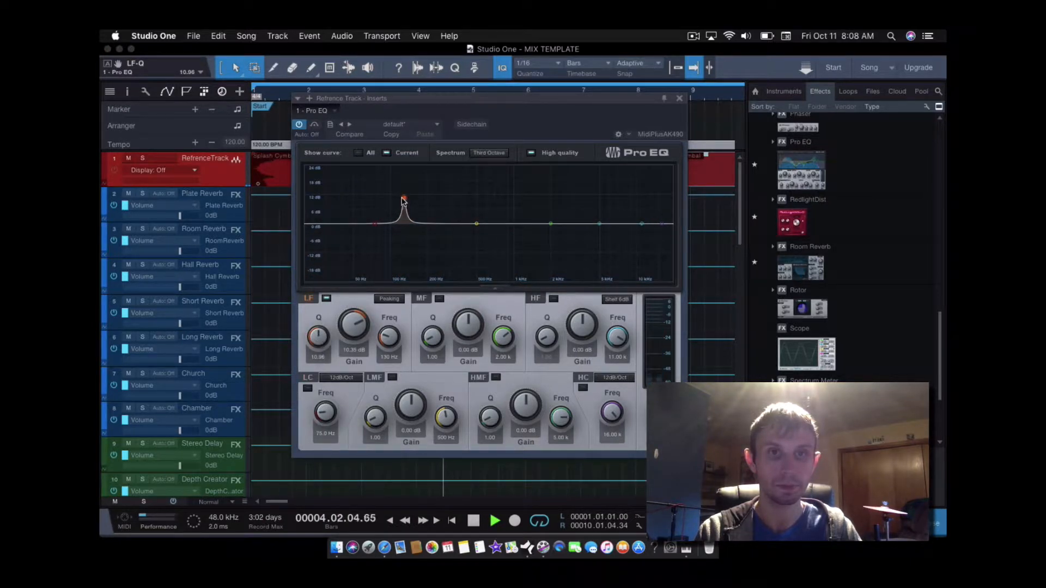
left_click_drag(405, 201, 405, 175)
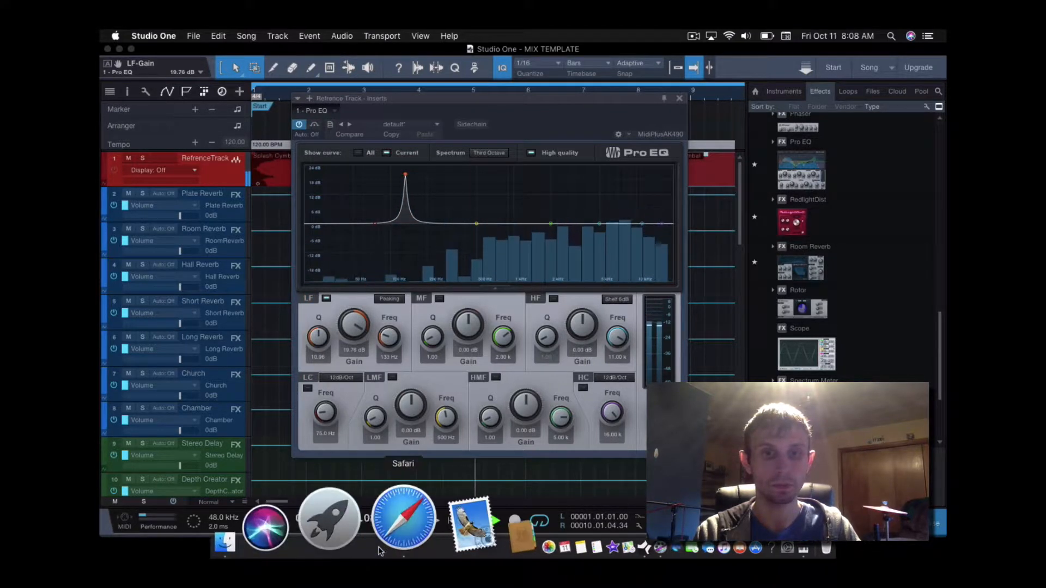
key("space")
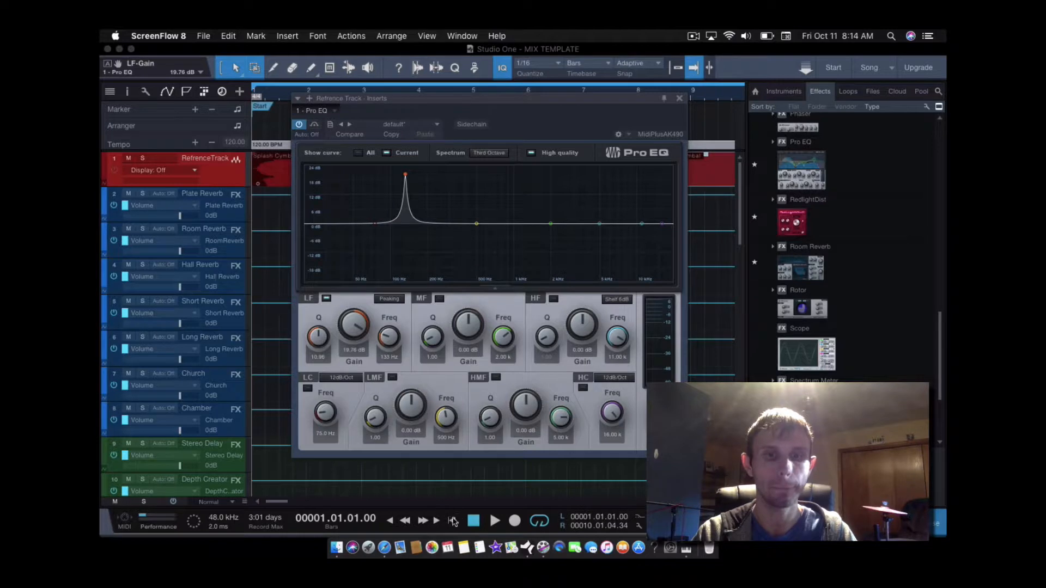
Step: Play the reference track and turn the LF band's boost into a cut, setting its gain to -3 dB
left_click(495, 521)
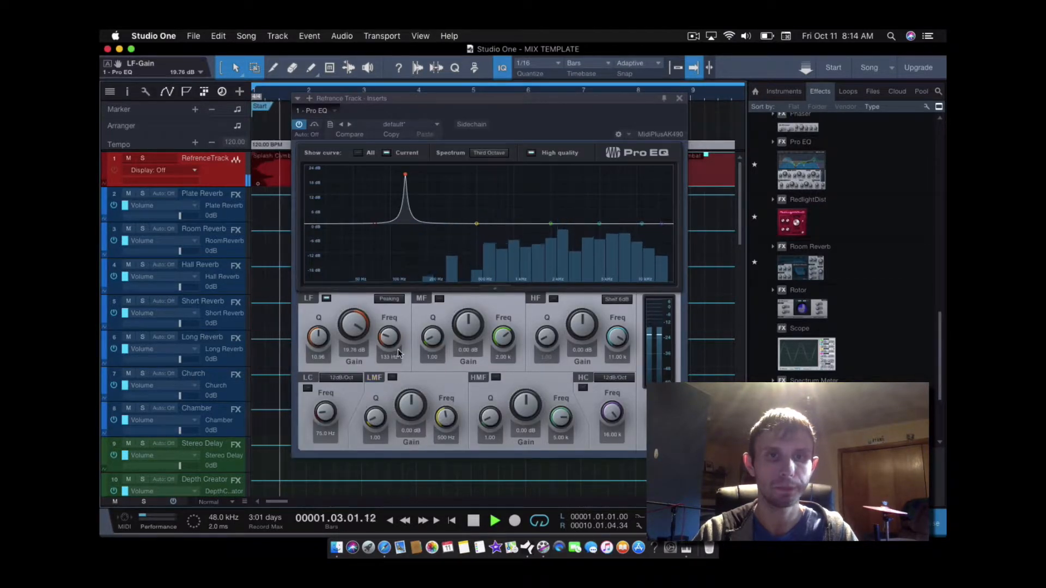
left_click_drag(346, 318, 348, 384)
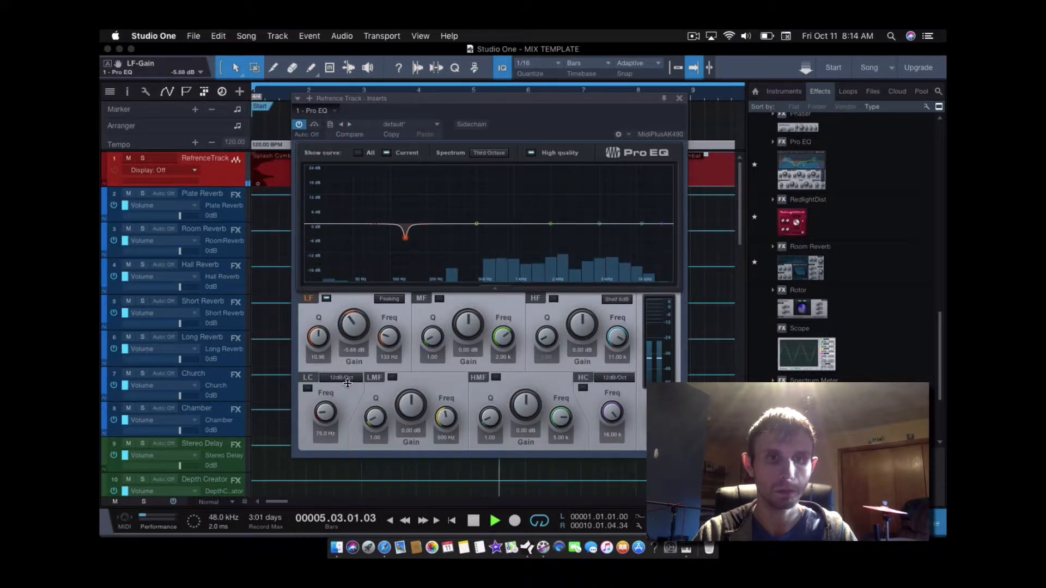
left_click(353, 349)
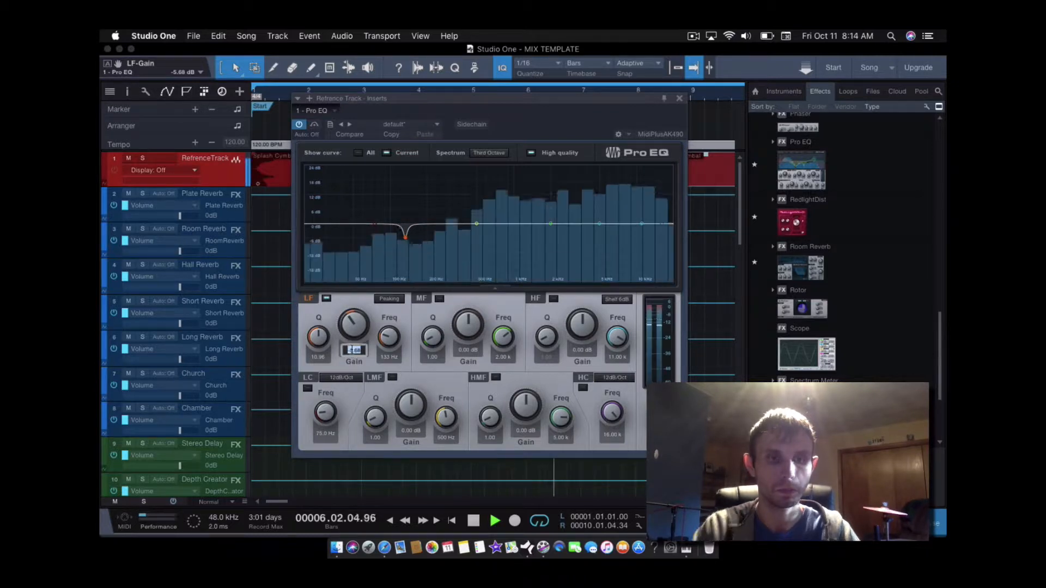
type("3d")
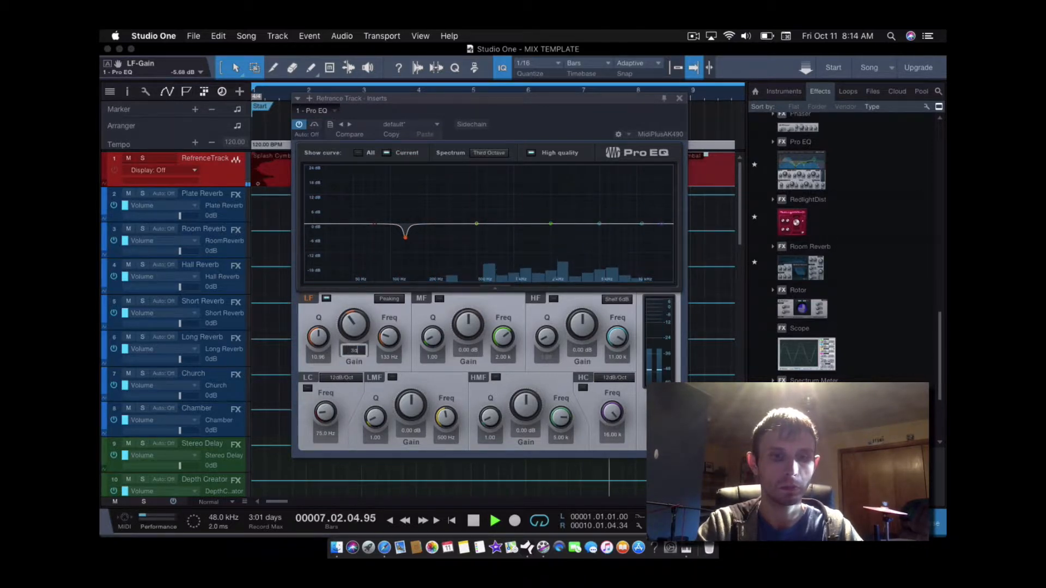
type("b")
key("BackSpace")
key("BackSpace")
key("BackSpace")
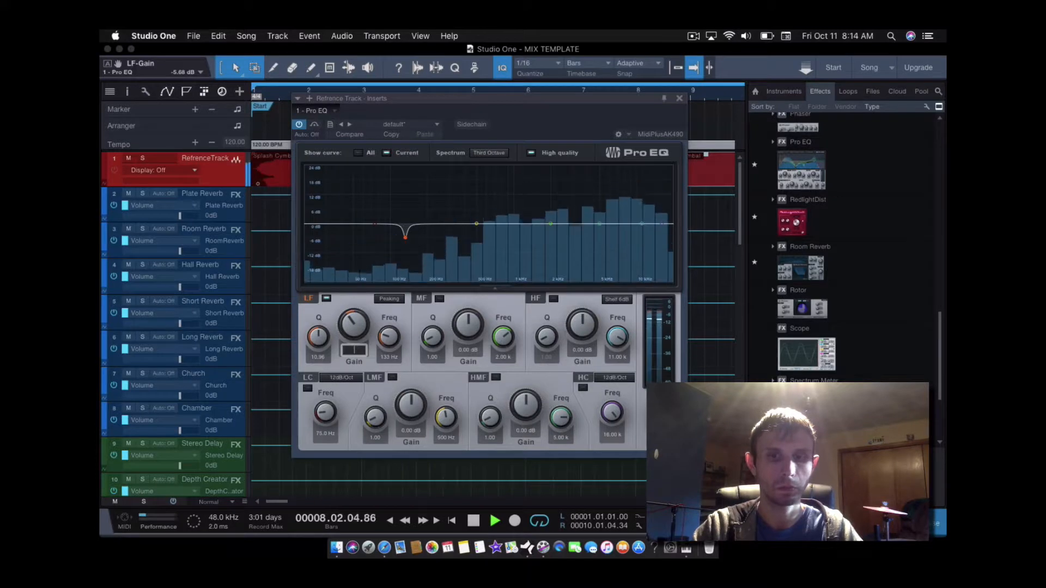
type("-3d")
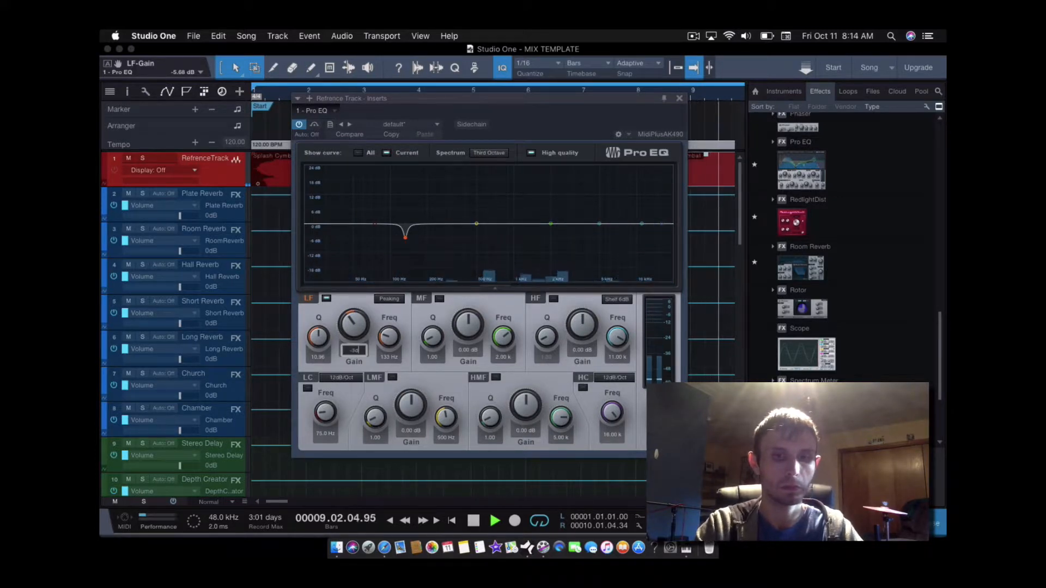
type("b")
key("Return")
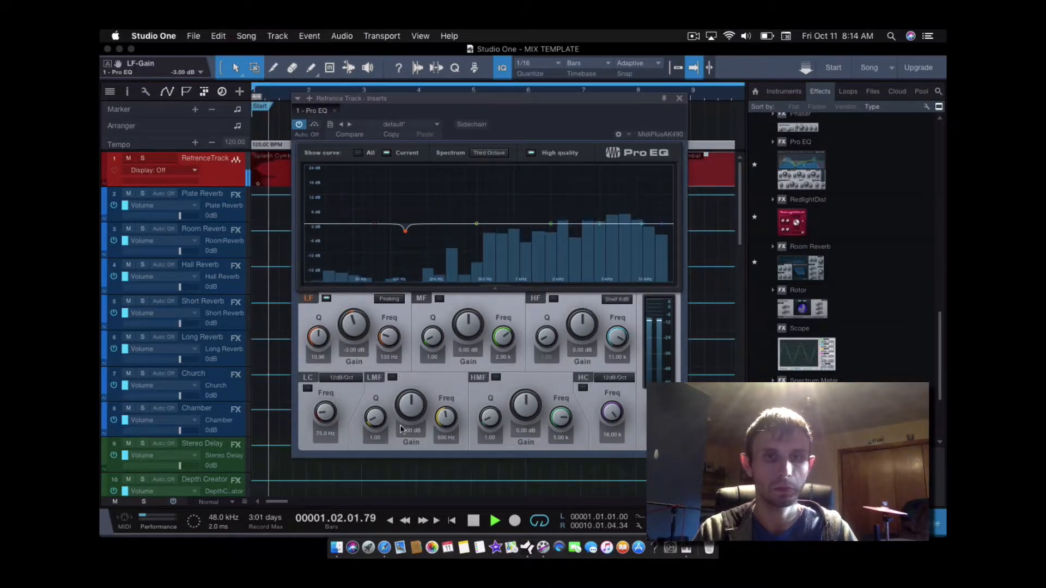
key("space")
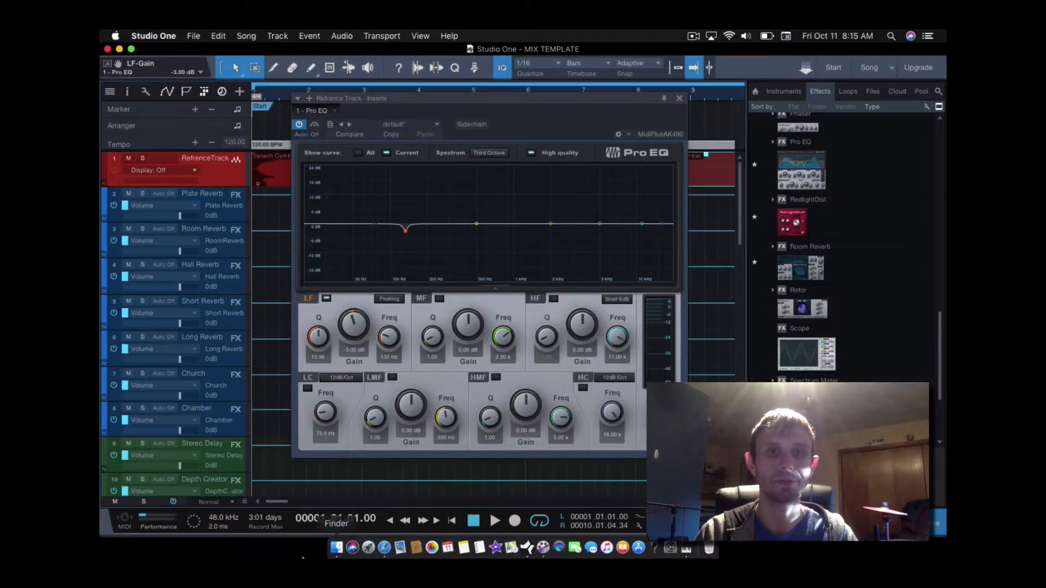
Step: During playback, boost the LMF band about 19.5 dB at 599 Hz with a narrow Q of about 16.4
left_click(497, 519)
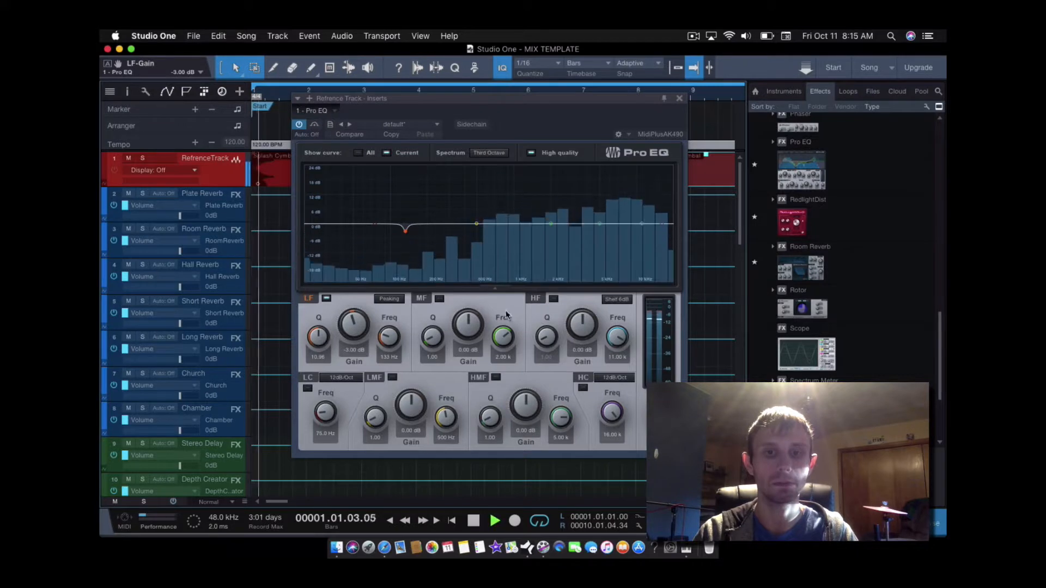
left_click_drag(476, 224, 476, 203)
left_click_drag(375, 419, 376, 389)
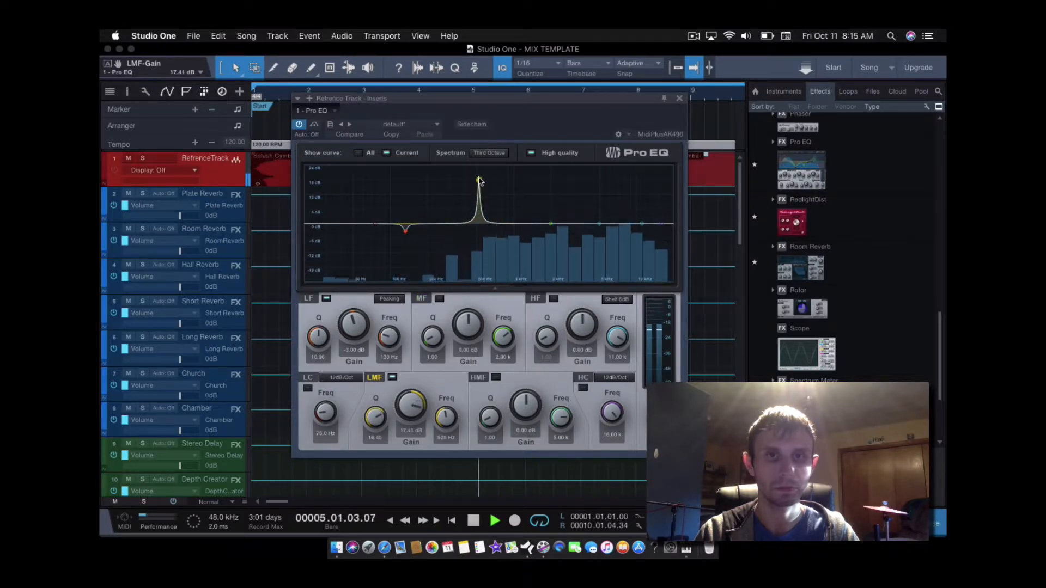
left_click_drag(479, 184, 486, 175)
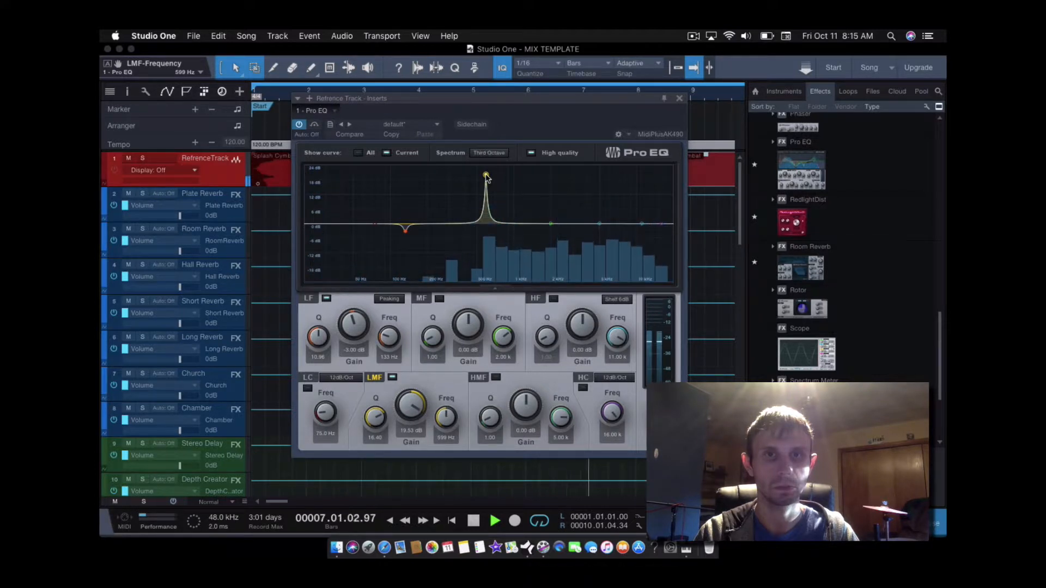
left_click(475, 521)
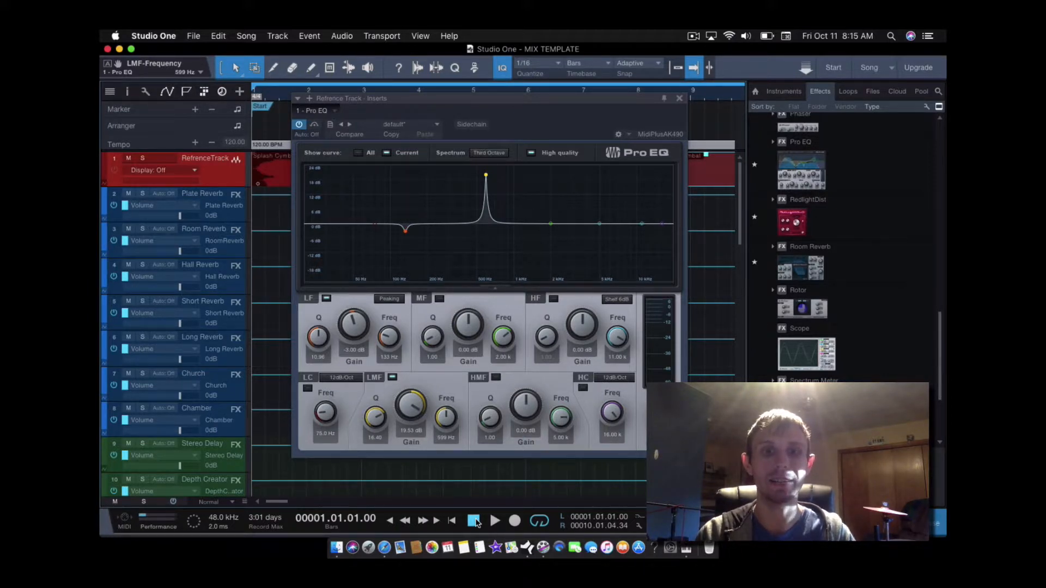
Step: Play the track and turn the LMF band's boost into a cut, setting its gain to -3 dB
left_click(494, 521)
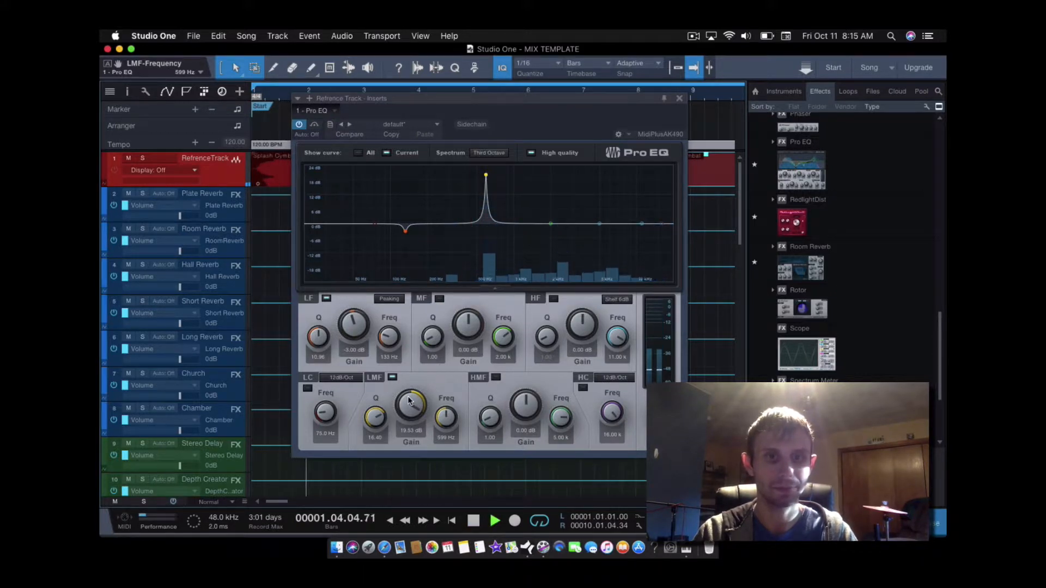
left_click_drag(414, 403, 414, 453)
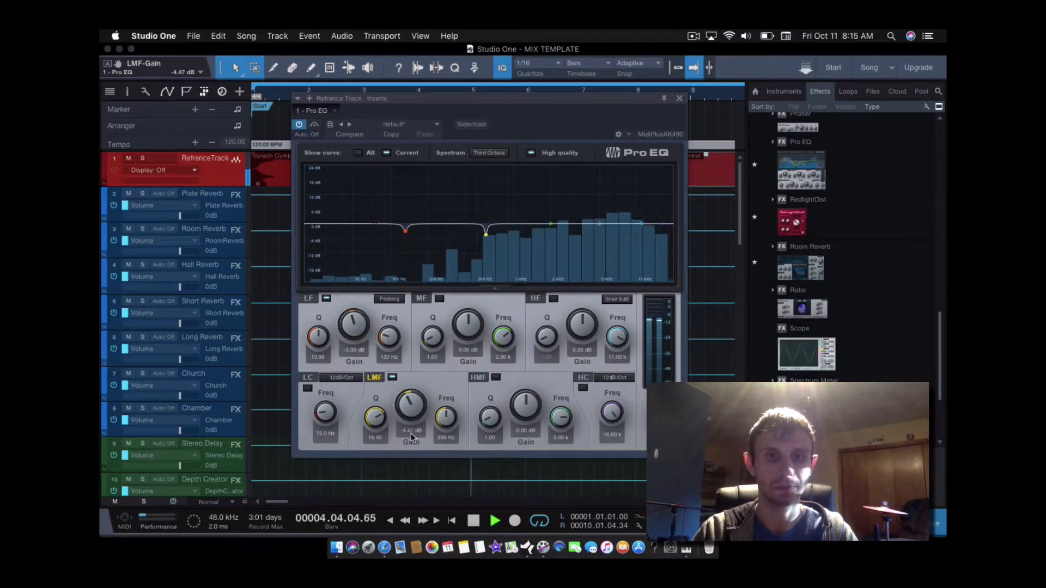
left_click(407, 430)
type("-3dB")
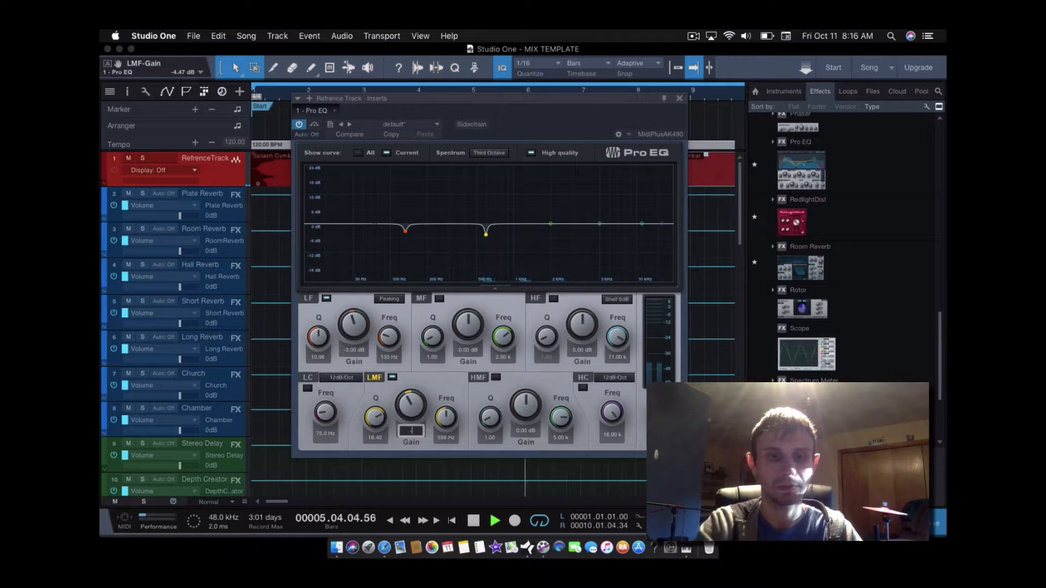
key("Return")
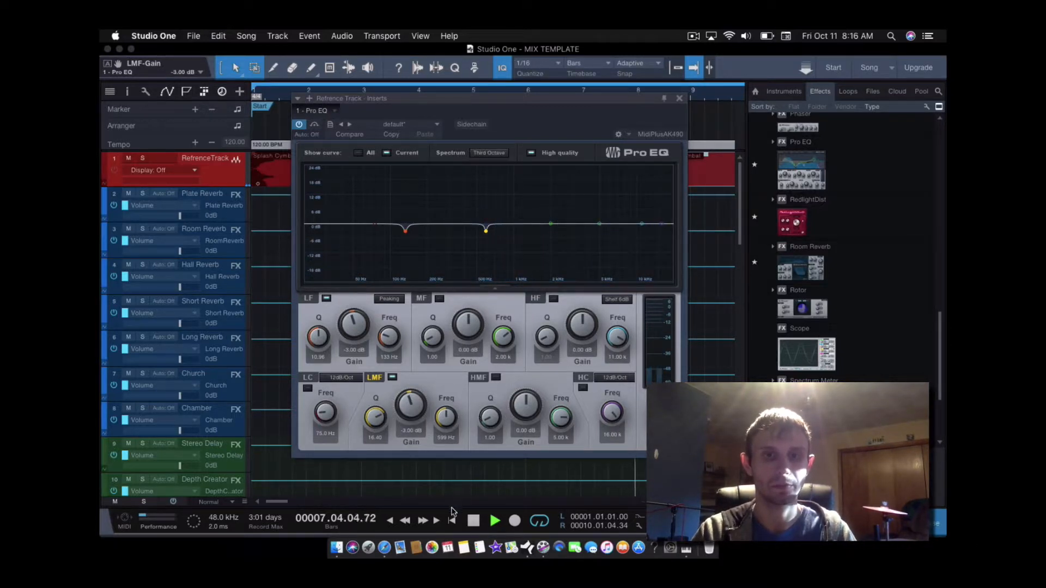
left_click(473, 521)
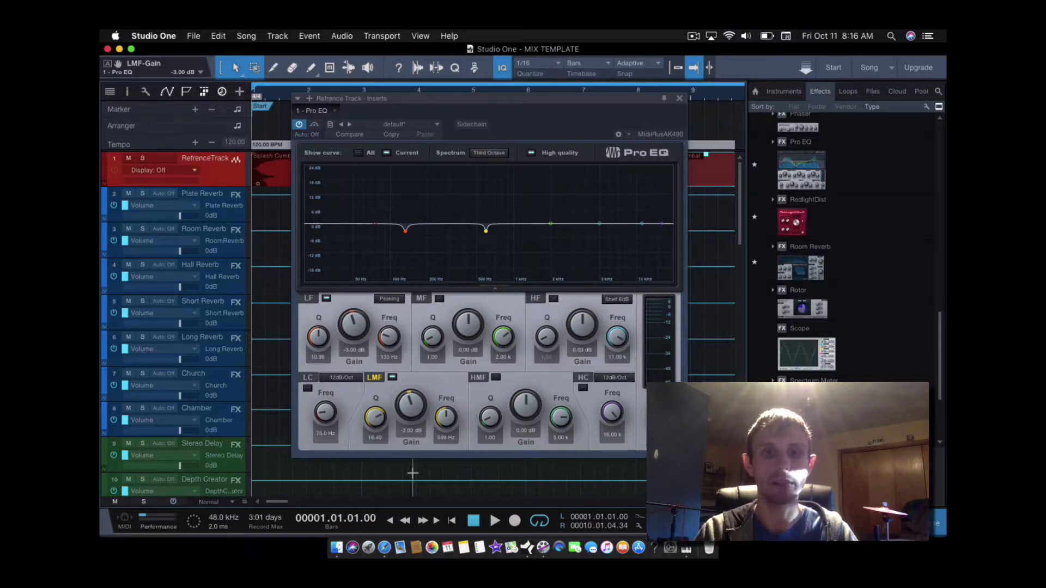
Step: Widen both cuts during playback, lowering the LMF band's Q to about 4.11 and the LF band's Q to about 3.20
left_click(493, 520)
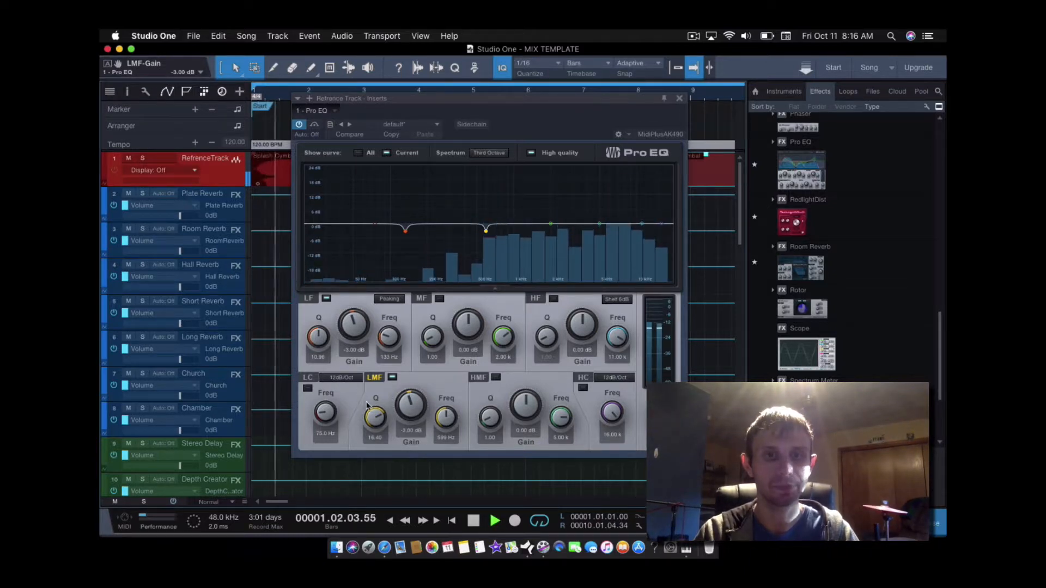
left_click_drag(374, 418, 416, 514)
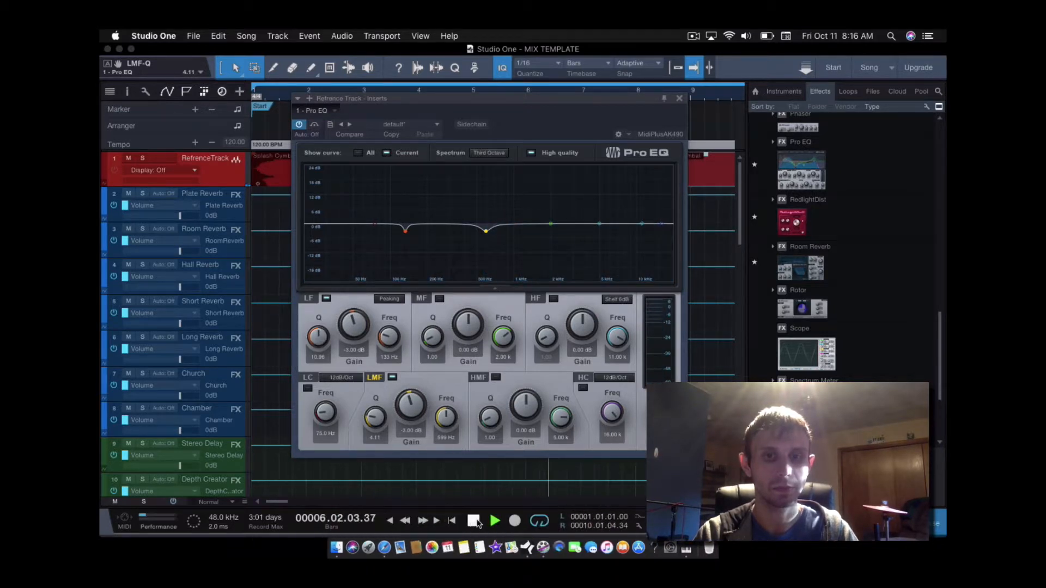
left_click(473, 520)
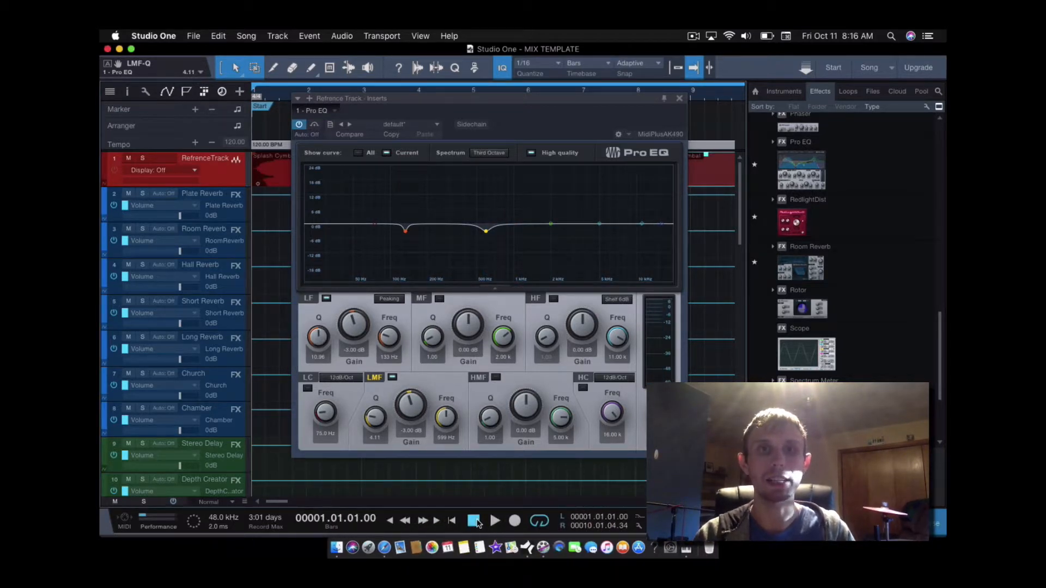
key("space")
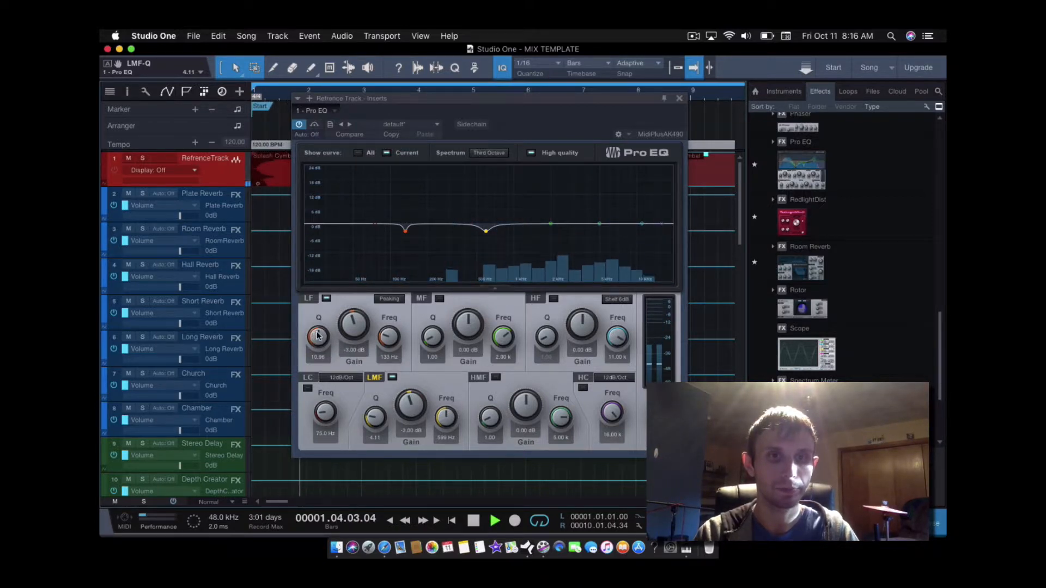
left_click_drag(312, 334, 318, 367)
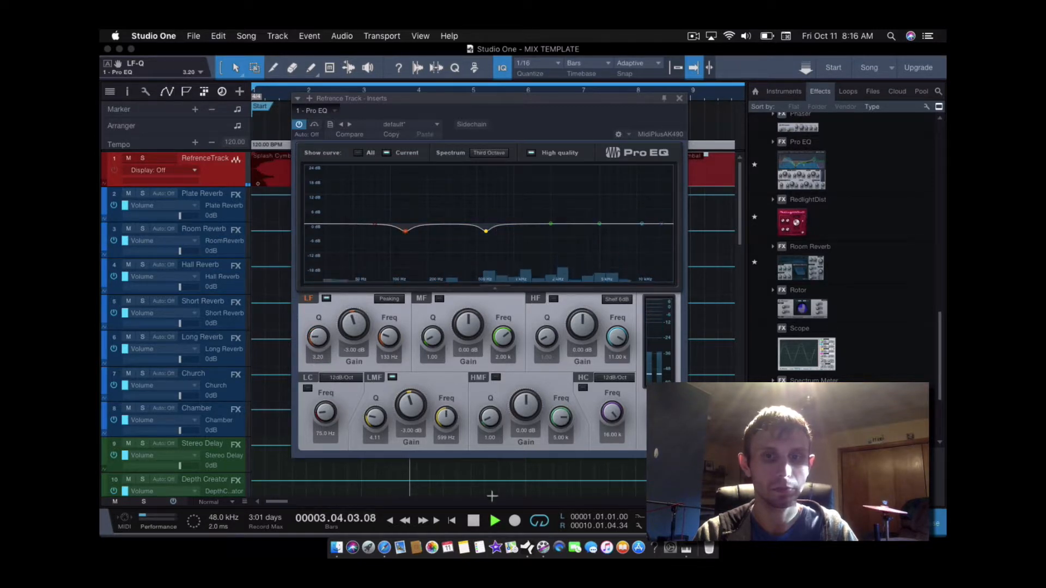
left_click(473, 521)
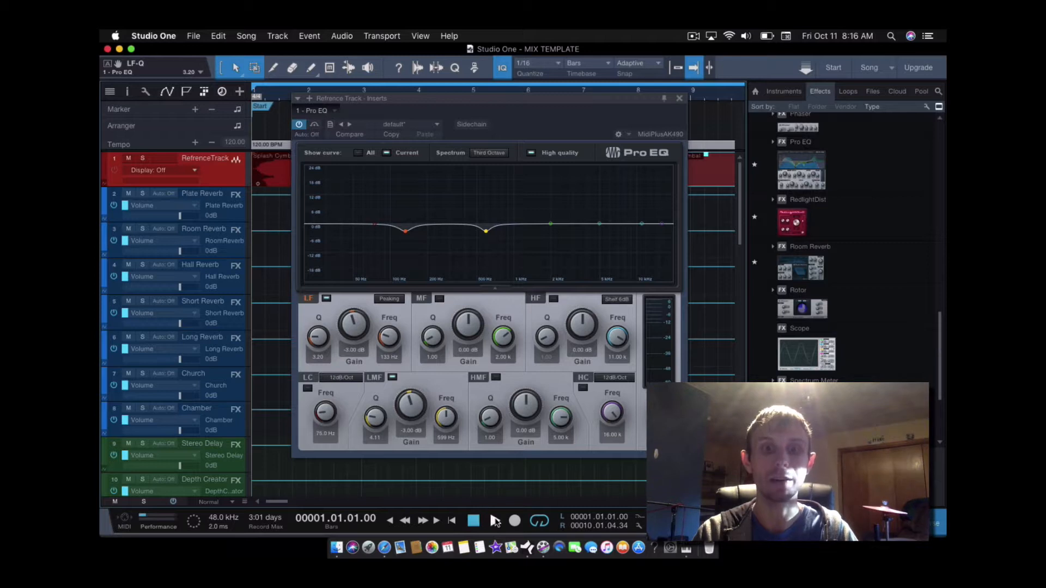
Step: Compare the track with and without Pro EQ by bypassing and re-enabling the effect twice during playback
left_click(495, 521)
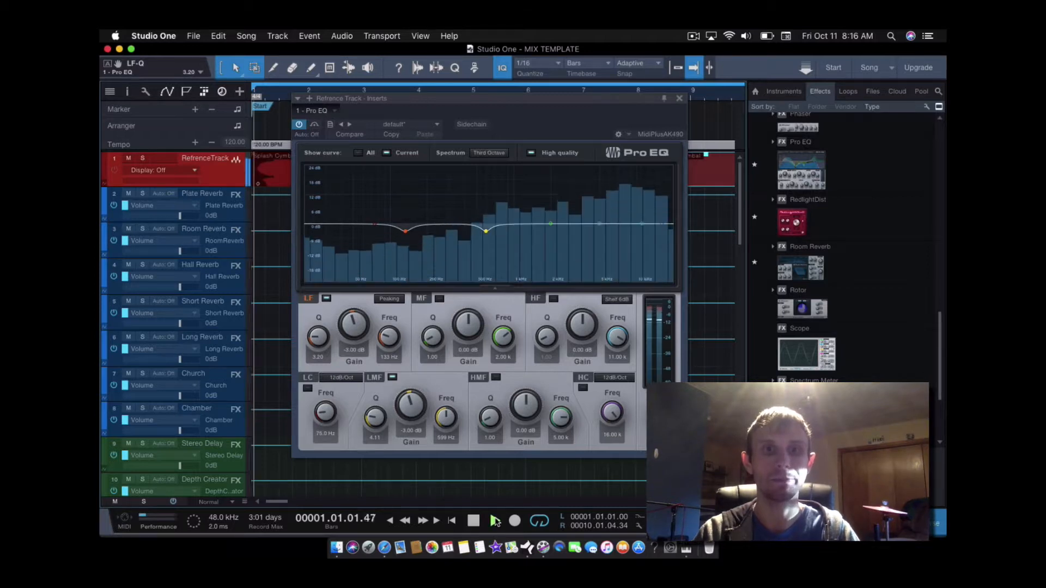
left_click(300, 125)
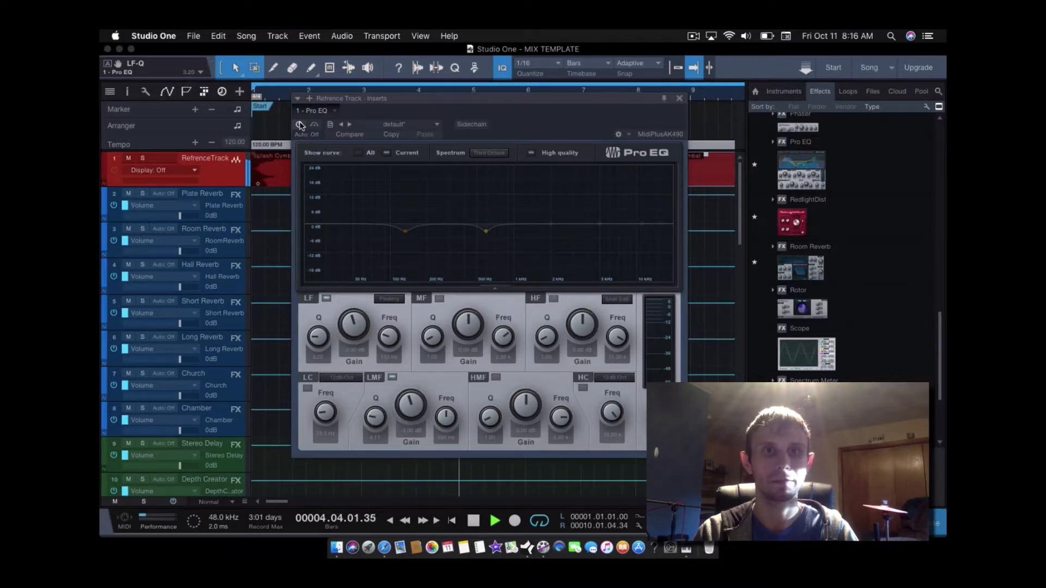
left_click(300, 125)
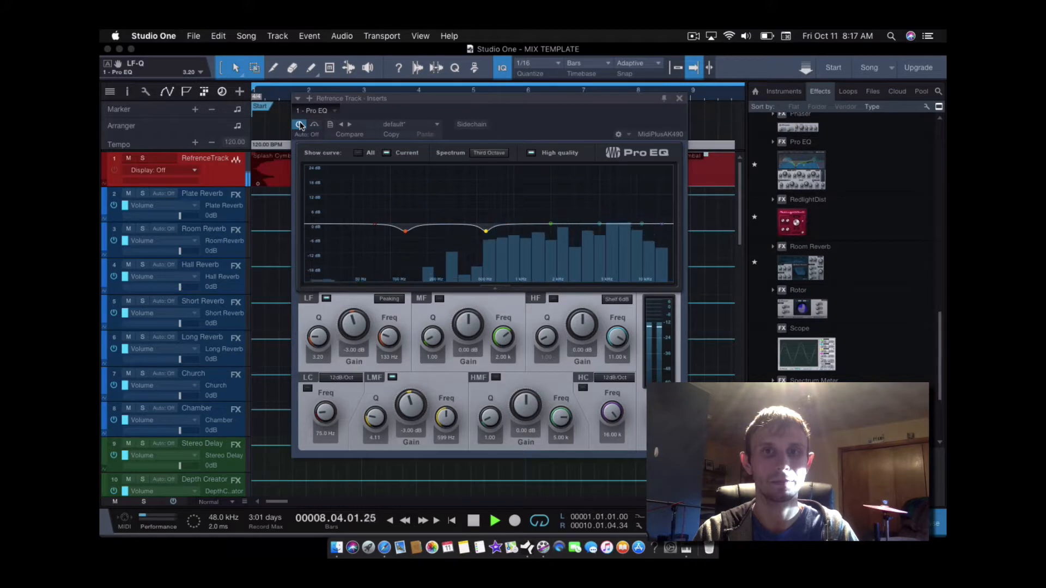
left_click(300, 126)
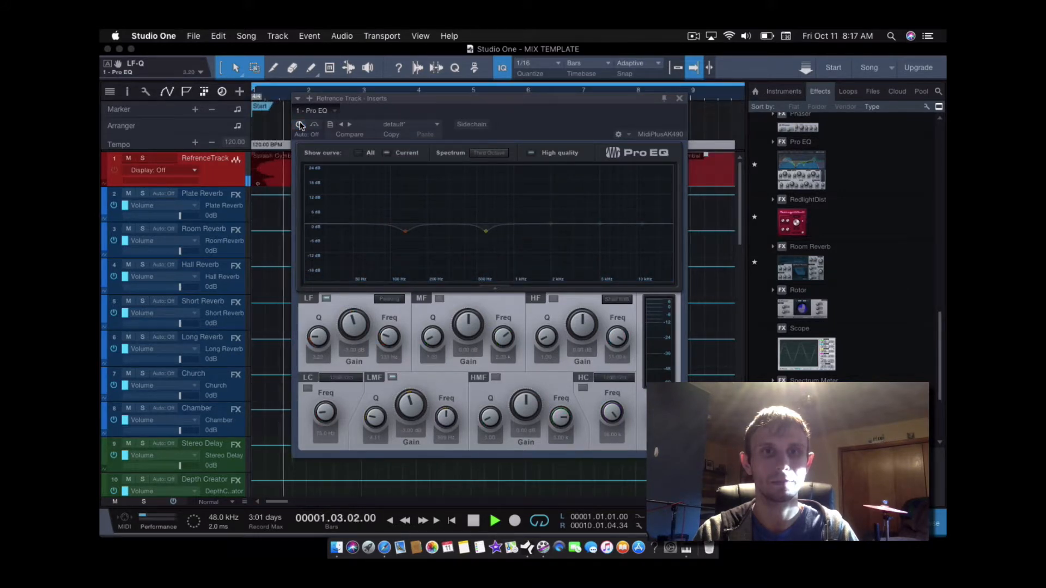
left_click(301, 126)
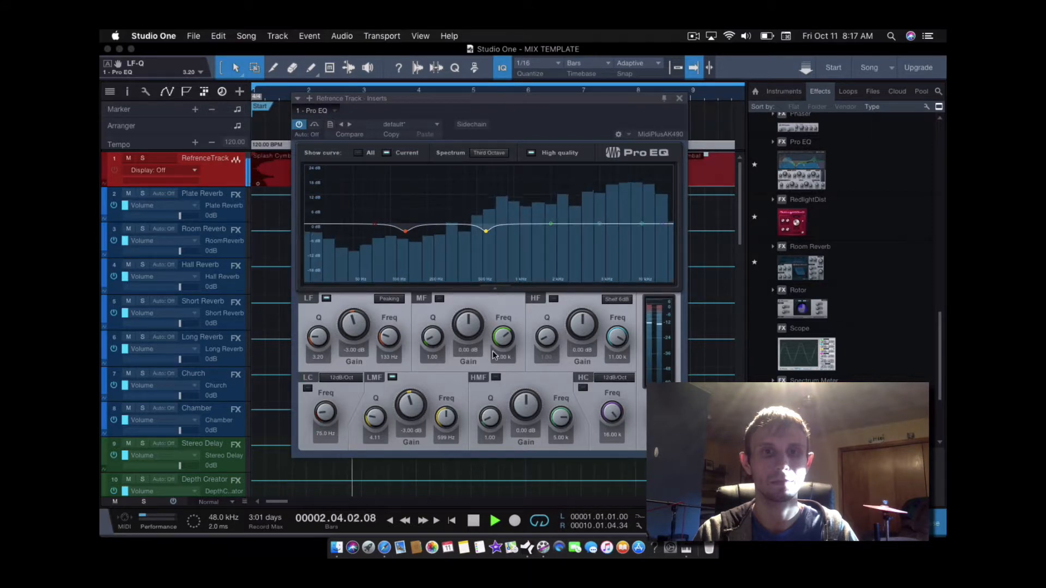
left_click(473, 521)
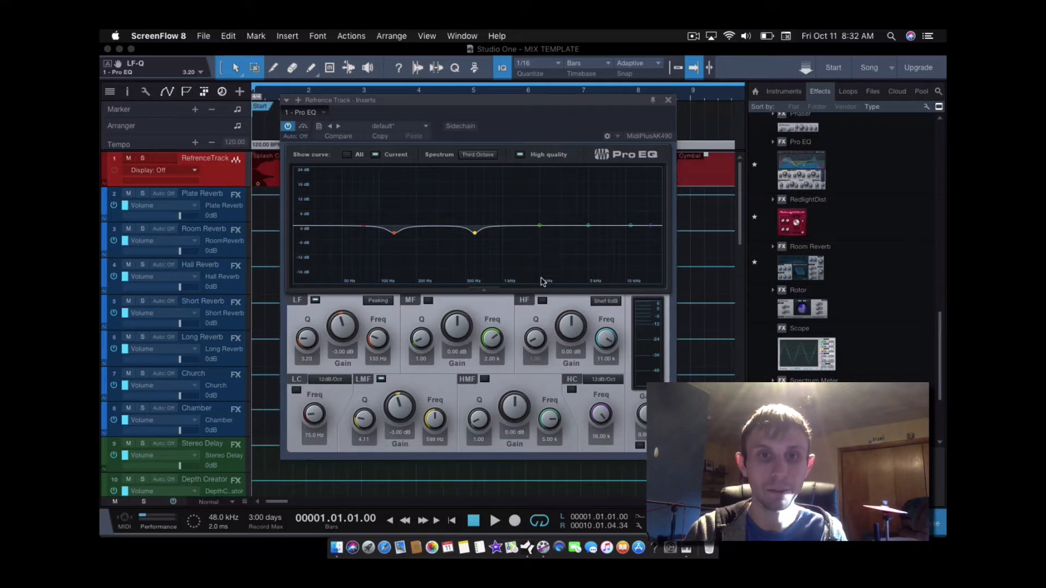
Step: During playback, boost the HMF band about 12.5 dB at 6.03 kHz with a narrow Q of about 10.2
left_click(494, 522)
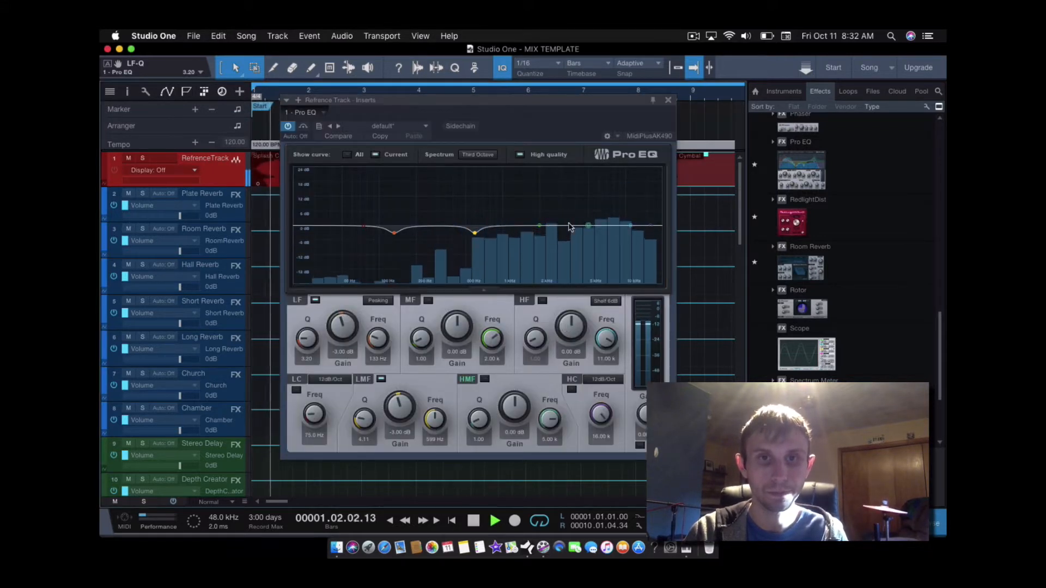
mouse_move(588, 228)
left_mouse_down()
mouse_move(578, 205)
mouse_move(590, 214)
left_mouse_up()
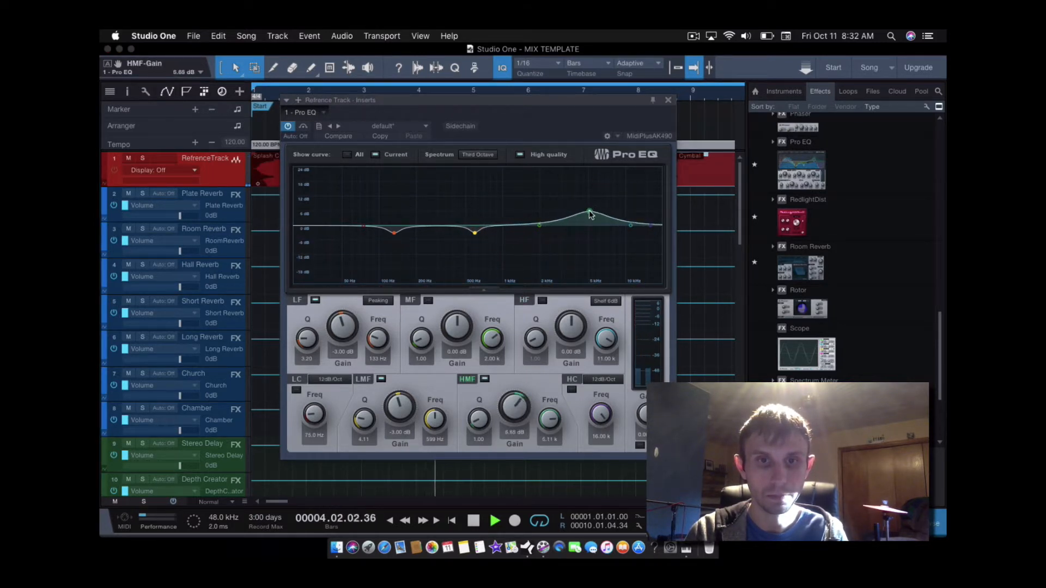
left_click_drag(477, 421, 491, 392)
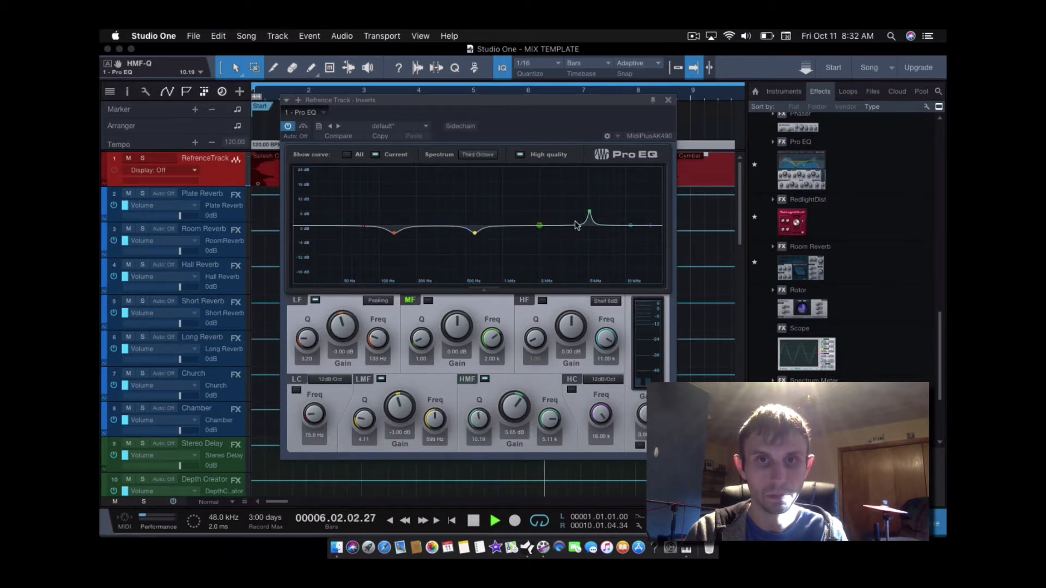
mouse_move(591, 214)
left_mouse_down()
mouse_move(579, 183)
mouse_move(573, 192)
mouse_move(594, 189)
mouse_move(575, 200)
mouse_move(588, 198)
left_mouse_up()
left_click_drag(587, 197, 600, 198)
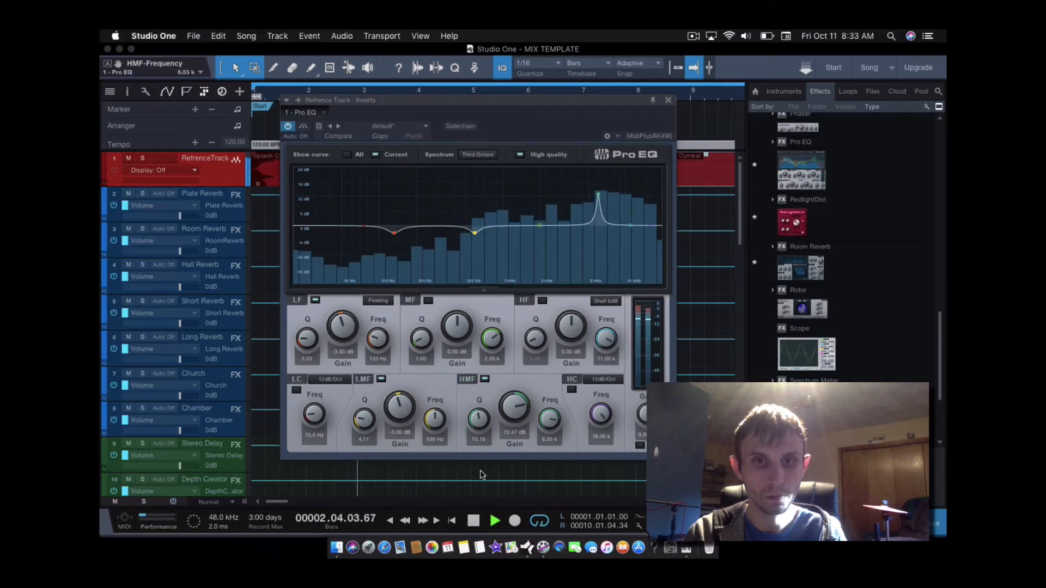
left_click(475, 522)
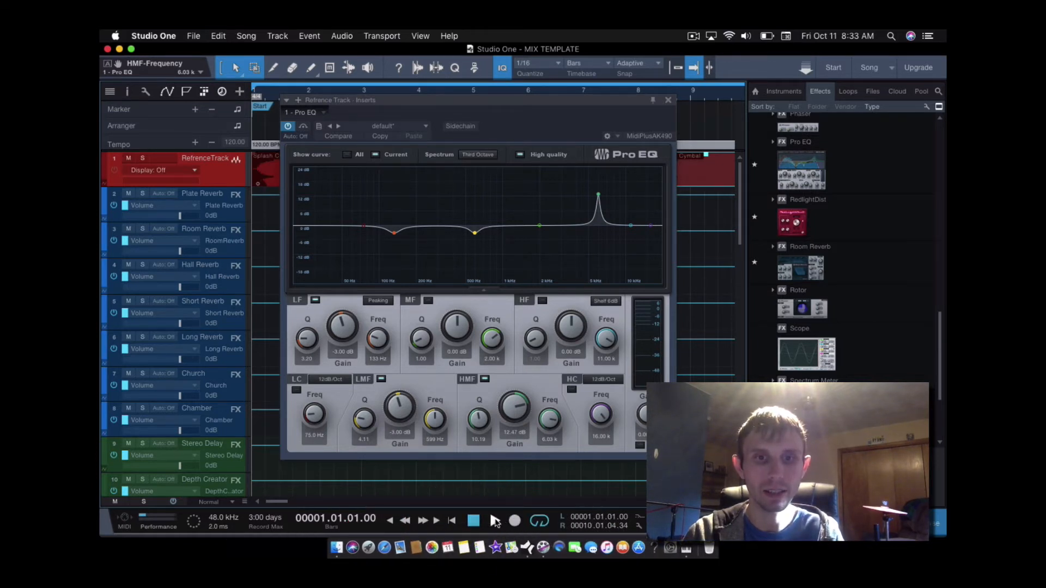
Step: Play the track and reduce the HMF band's boost, setting its gain to 3 dB
left_click(495, 521)
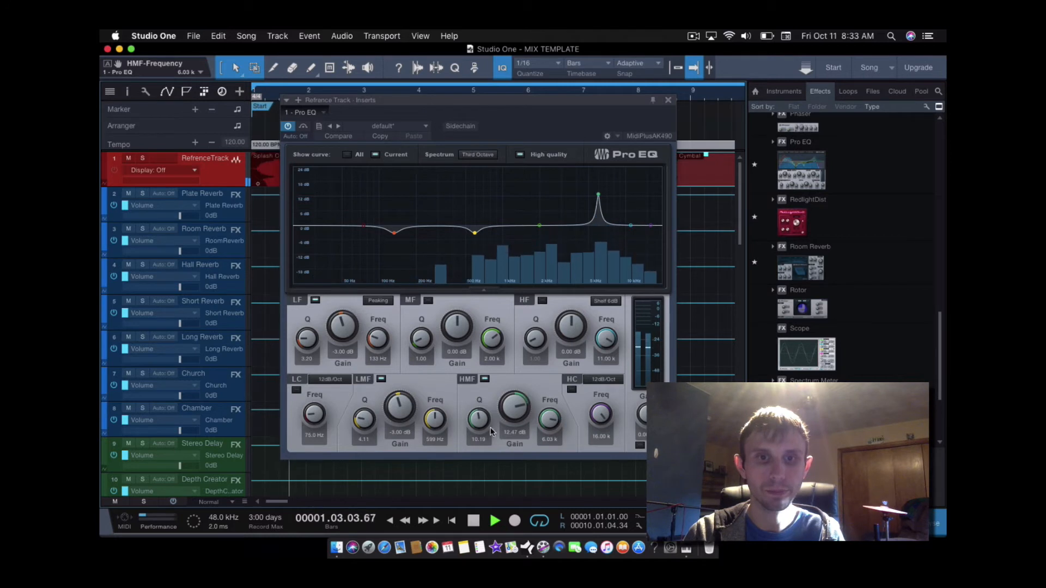
left_click(518, 433)
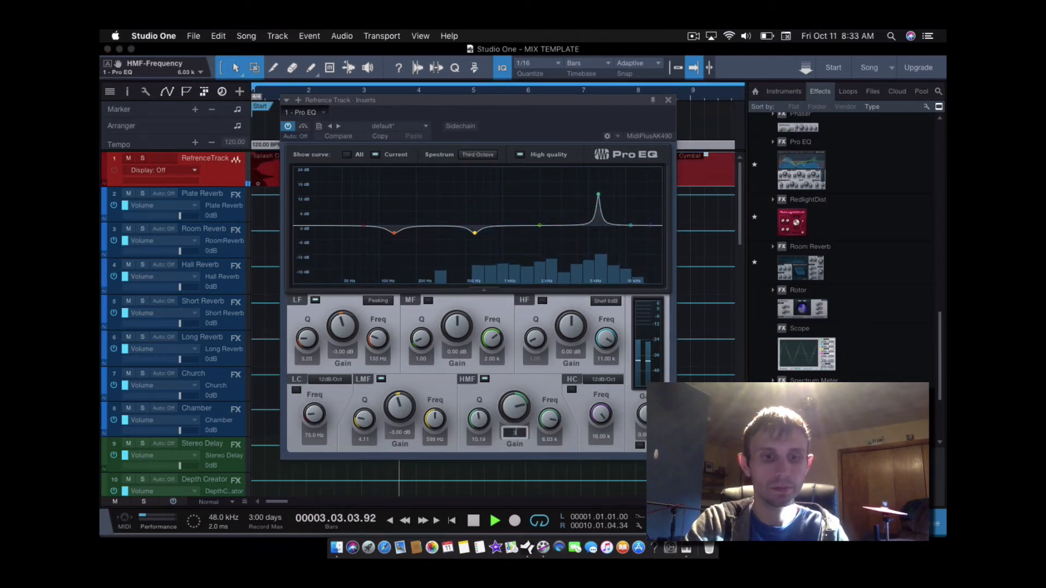
type("3dB")
key("Return")
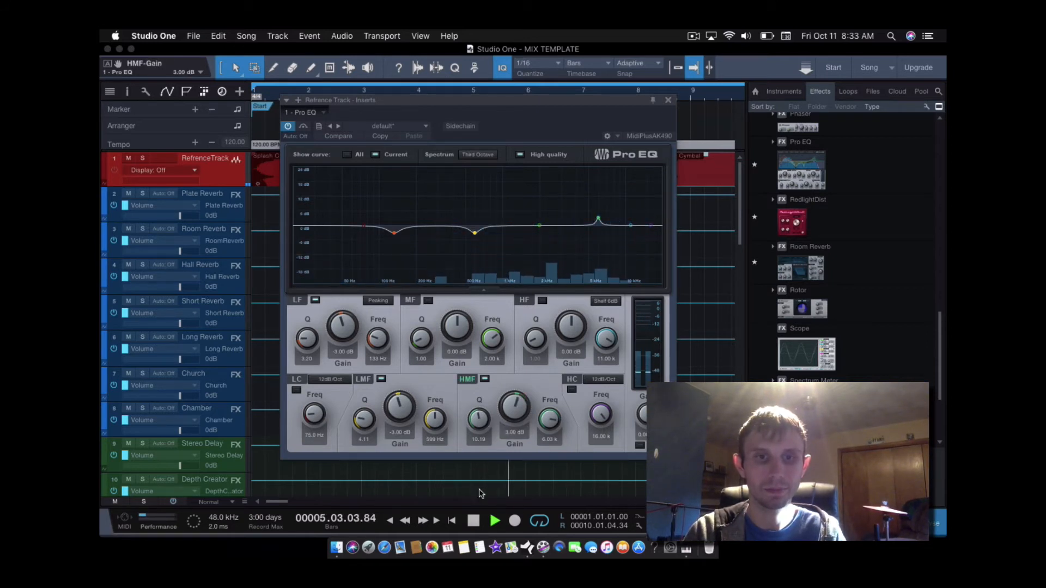
left_click(473, 521)
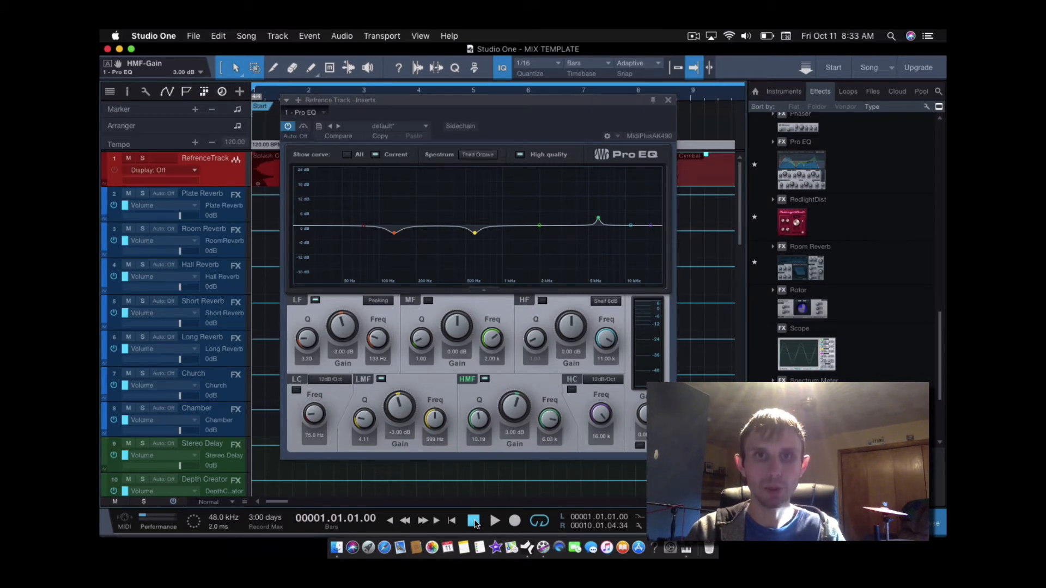
Step: Widen the HMF boost during playback by lowering its Q to about 2.94, and stop the track
key("space")
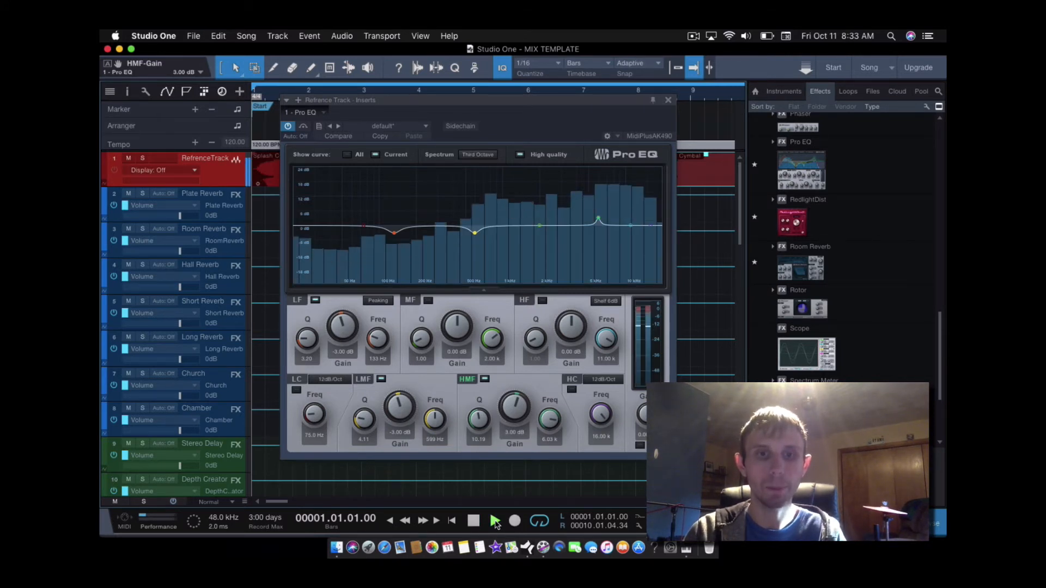
left_click_drag(475, 423, 464, 437)
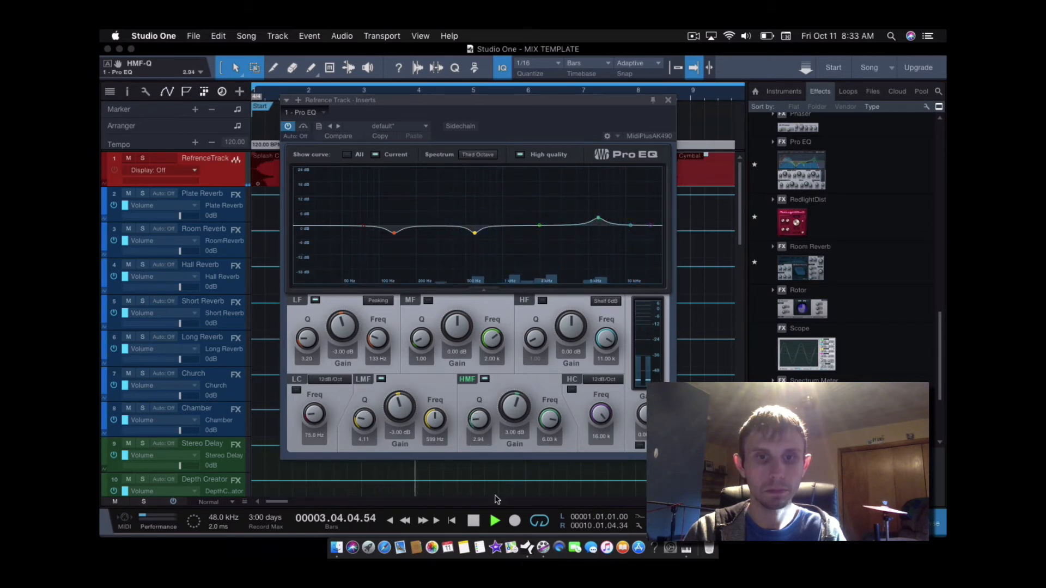
left_click(474, 521)
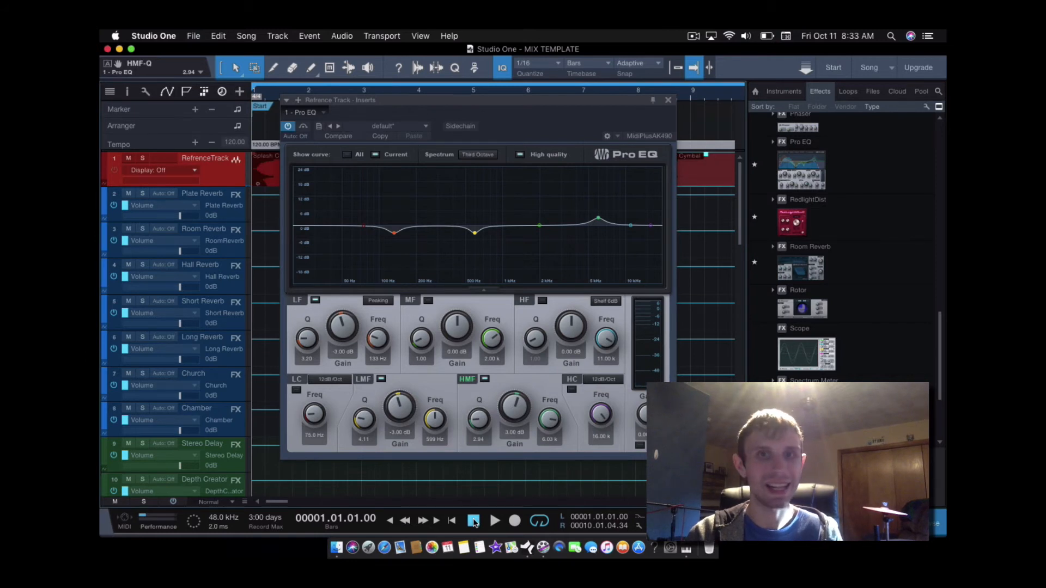